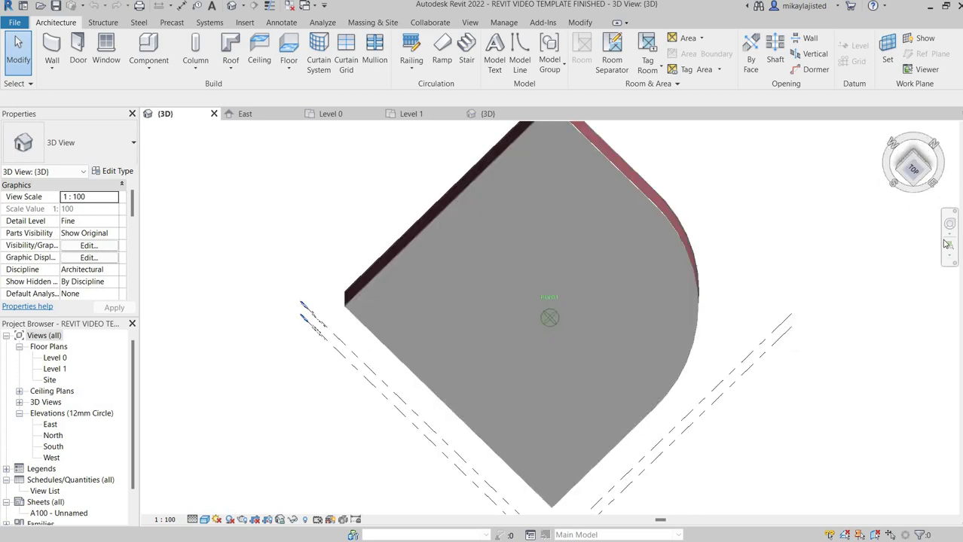
# Step: Review the finished building in isometric 3D, the levels in the East elevation, and the grid layout on the Level 0 plan
pyautogui.click(928, 179)
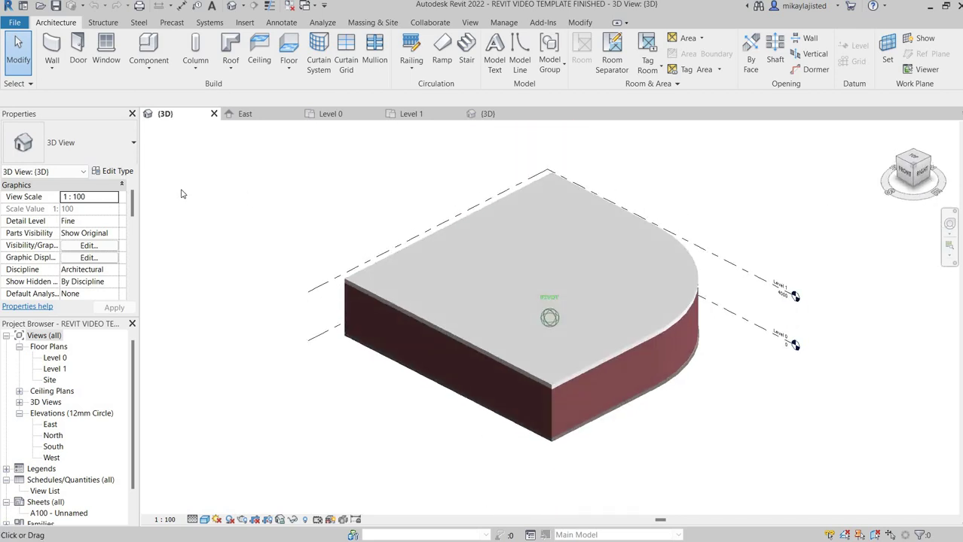
pyautogui.hotkey('ctrl', 'Tab')
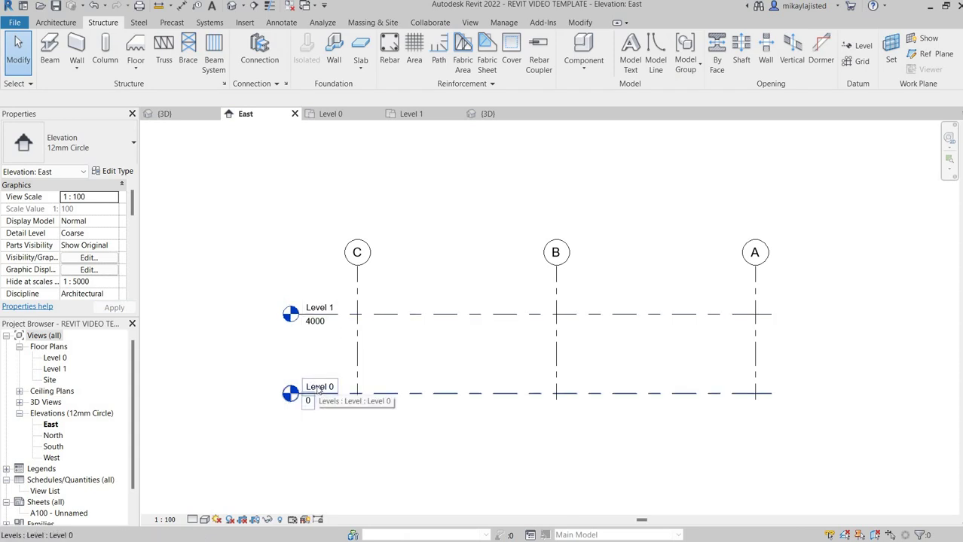
pyautogui.click(337, 116)
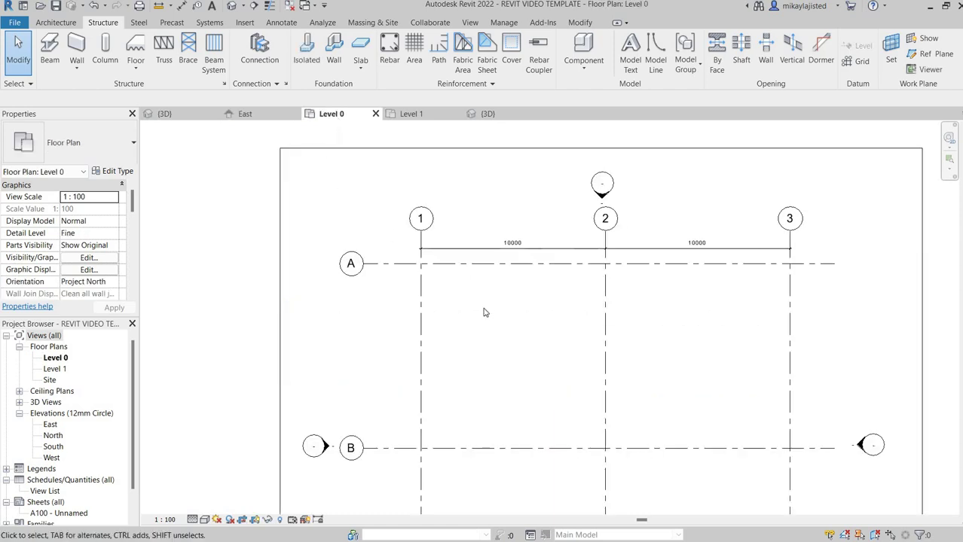
pyautogui.scroll(-1, 754, 460)
pyautogui.scroll(-3, 781, 476)
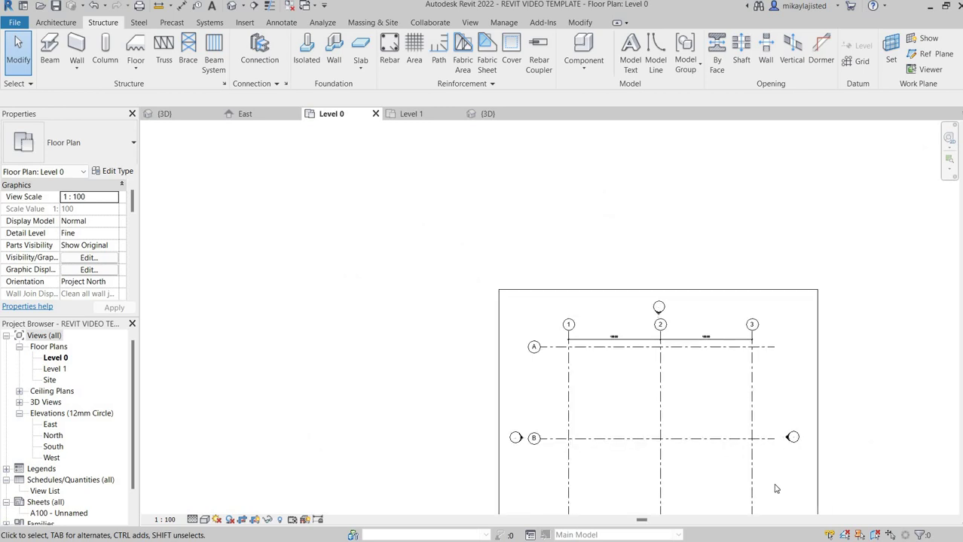
pyautogui.scroll(3, 775, 487)
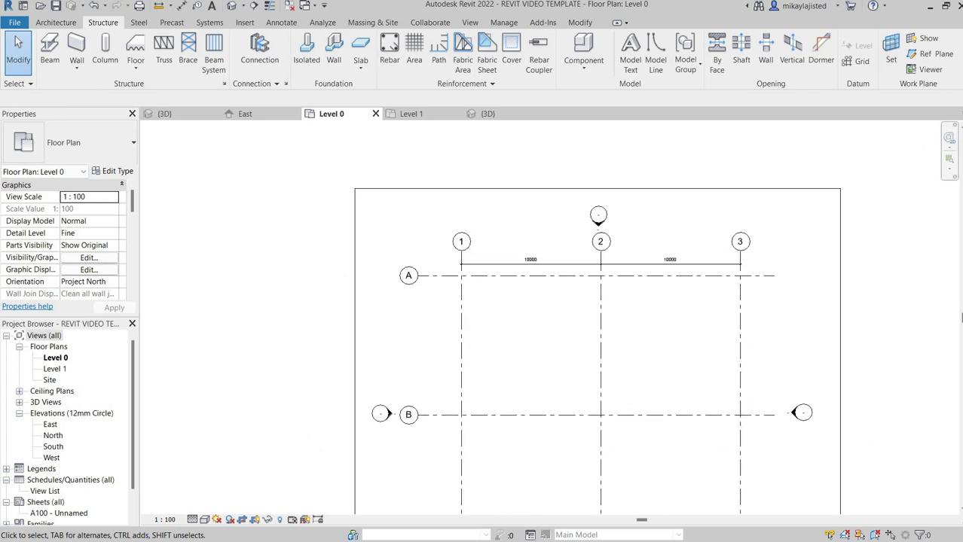
pyautogui.keyDown('ctrl'); pyautogui.scroll(-4, 597, 317); pyautogui.keyUp('ctrl')
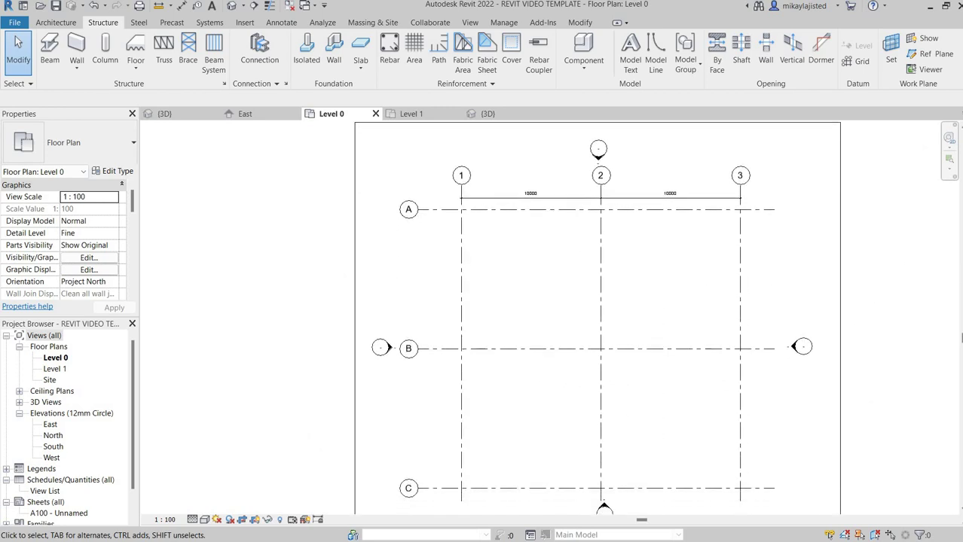
pyautogui.keyDown('ctrl'); pyautogui.scroll(-1, 596, 316); pyautogui.keyUp('ctrl')
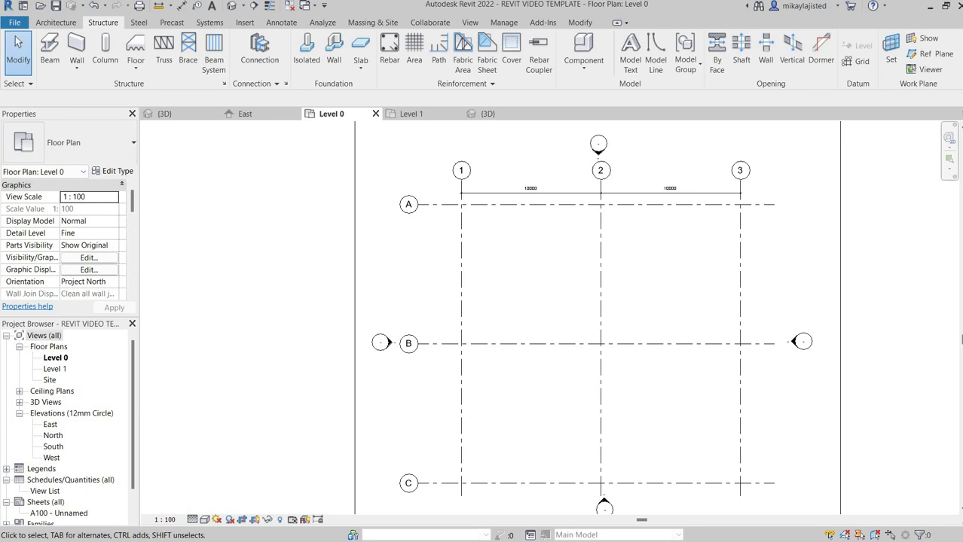
# Step: Draw chained straight structural walls up to Level 1 through grid intersections B-3, C-3, C-1, A-1 and A-2
pyautogui.click(73, 47)
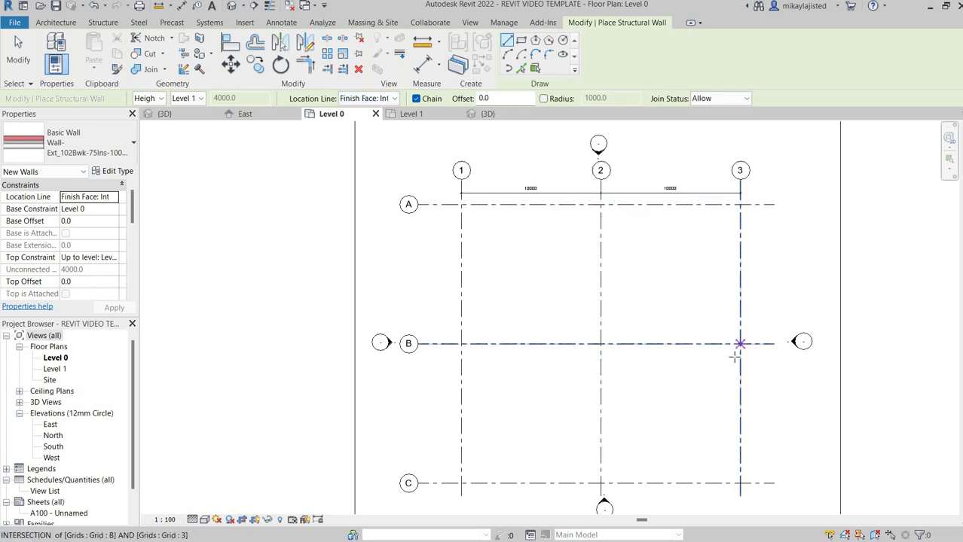
pyautogui.click(739, 344)
pyautogui.click(739, 483)
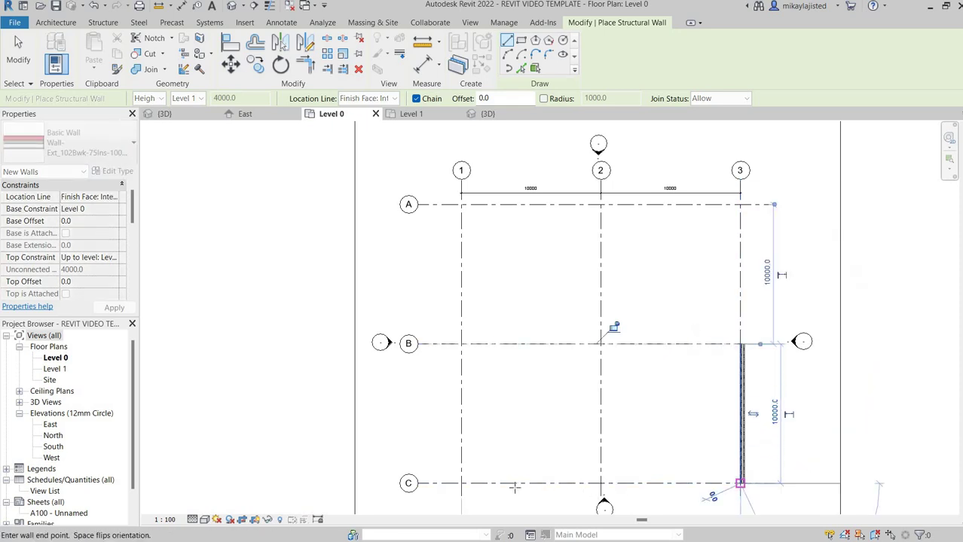
pyautogui.click(461, 484)
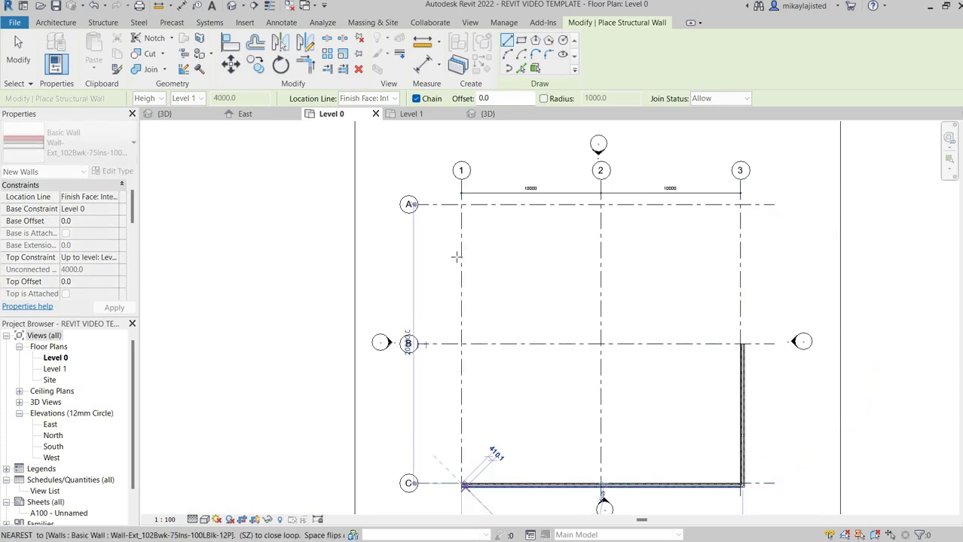
pyautogui.click(461, 204)
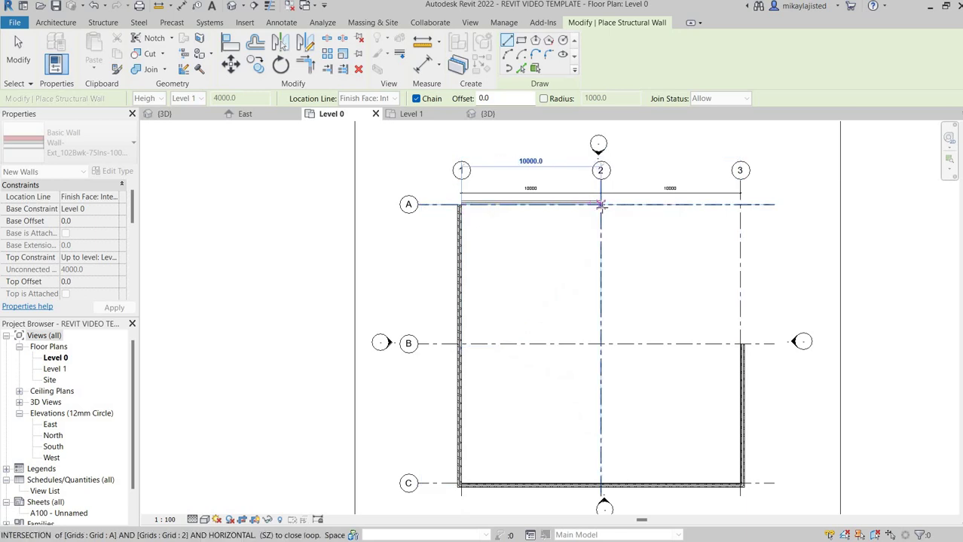
pyautogui.click(600, 204)
pyautogui.press('Escape')
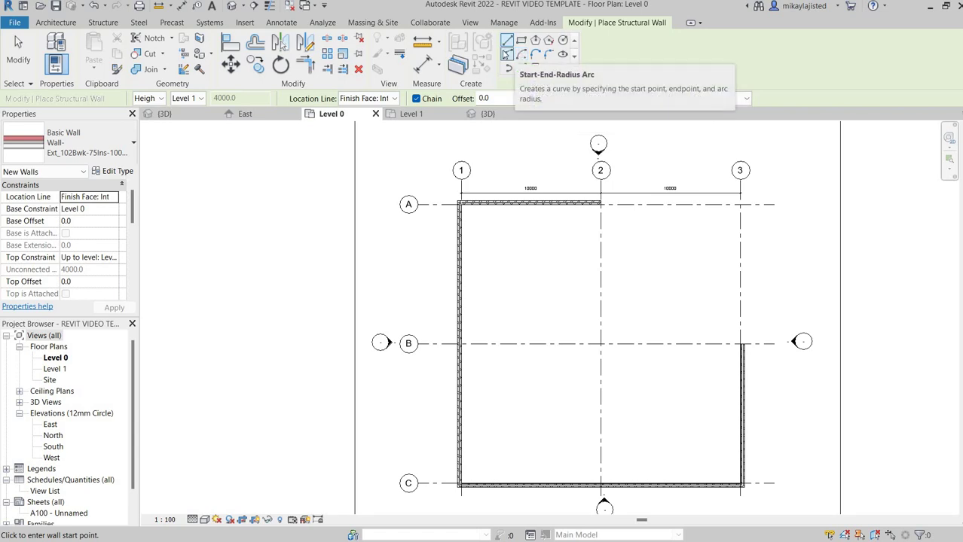
# Step: Close the outline with a start-end-radius arc wall from grid A-2 to the wall end at B-3, entering a radius of 10290
pyautogui.click(506, 55)
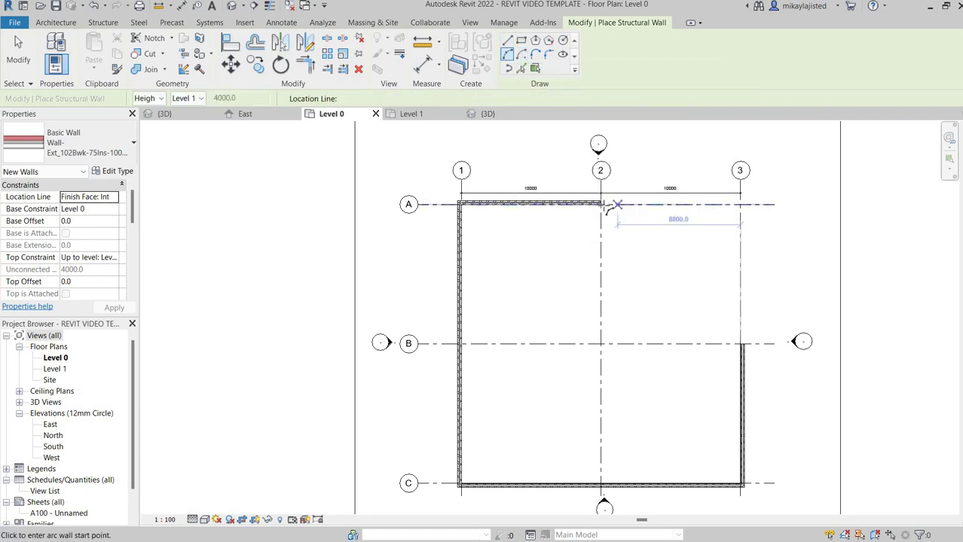
pyautogui.click(600, 204)
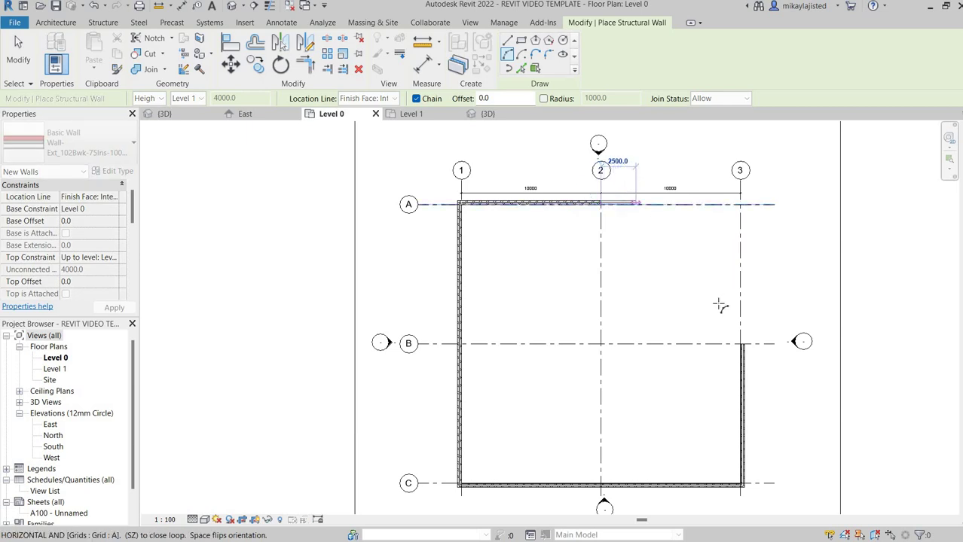
pyautogui.click(742, 342)
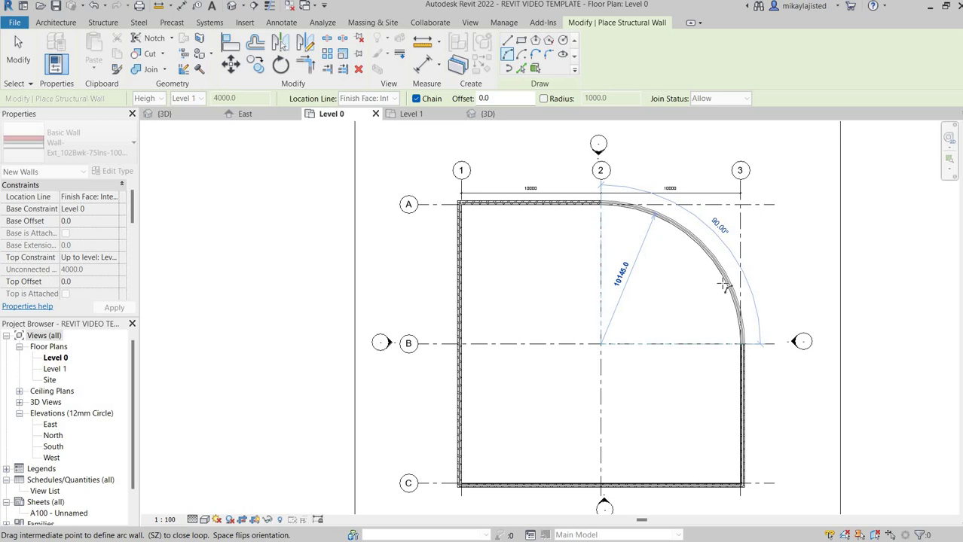
pyautogui.write('10290')
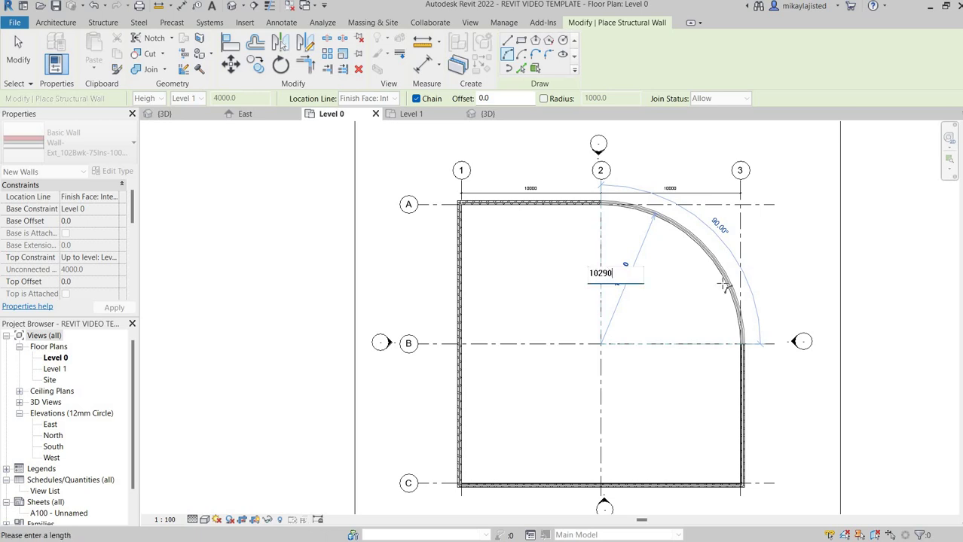
pyautogui.press('Return')
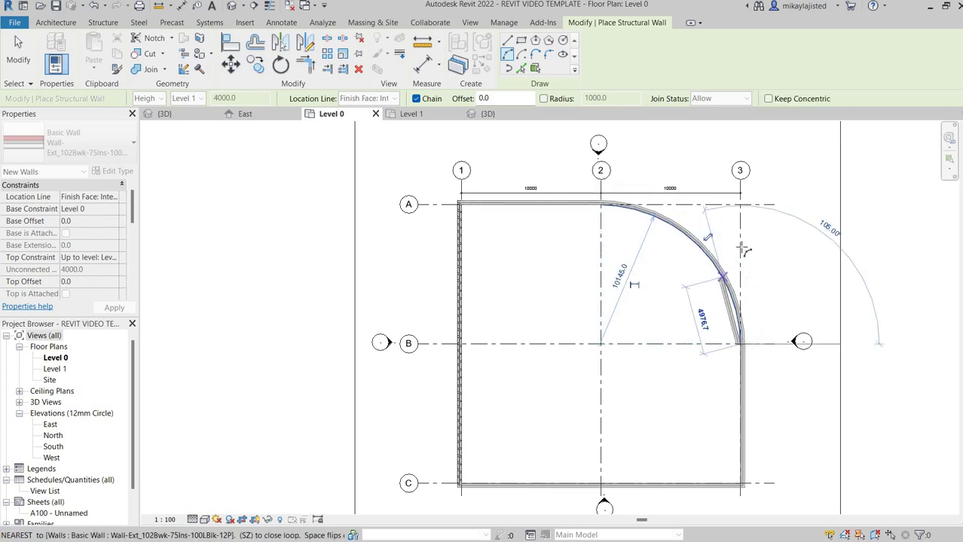
pyautogui.press('Escape')
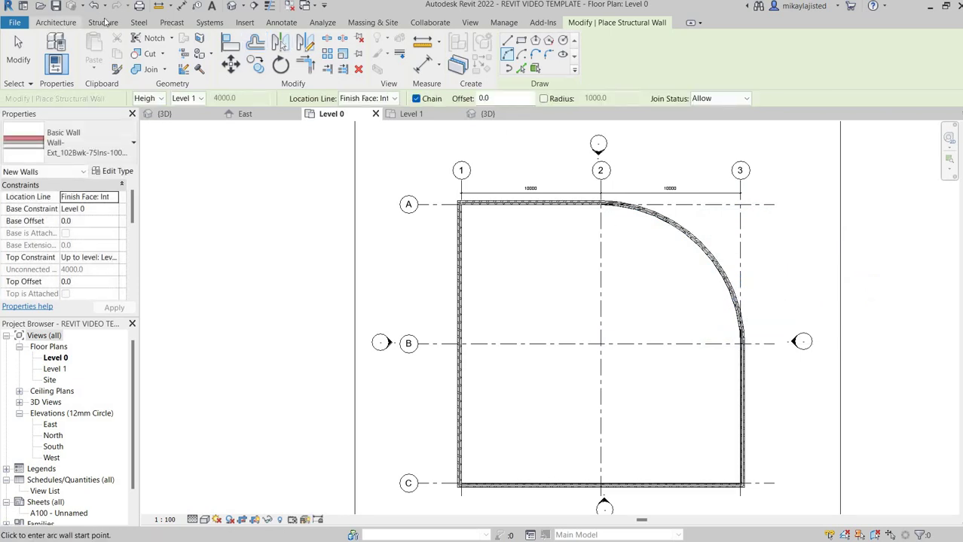
# Step: Save the project while checking the new walls in 3D, and compare them with the finished model
pyautogui.click(103, 23)
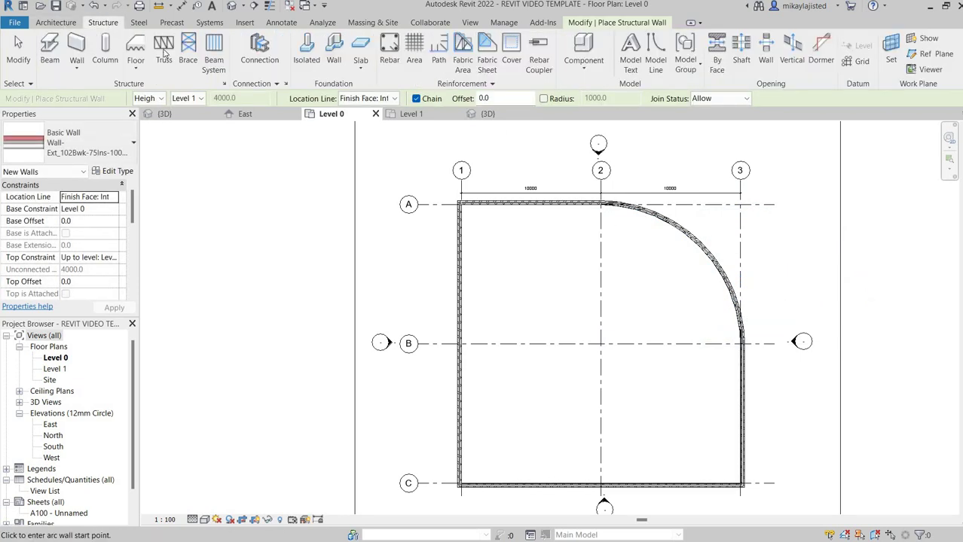
pyautogui.click(497, 116)
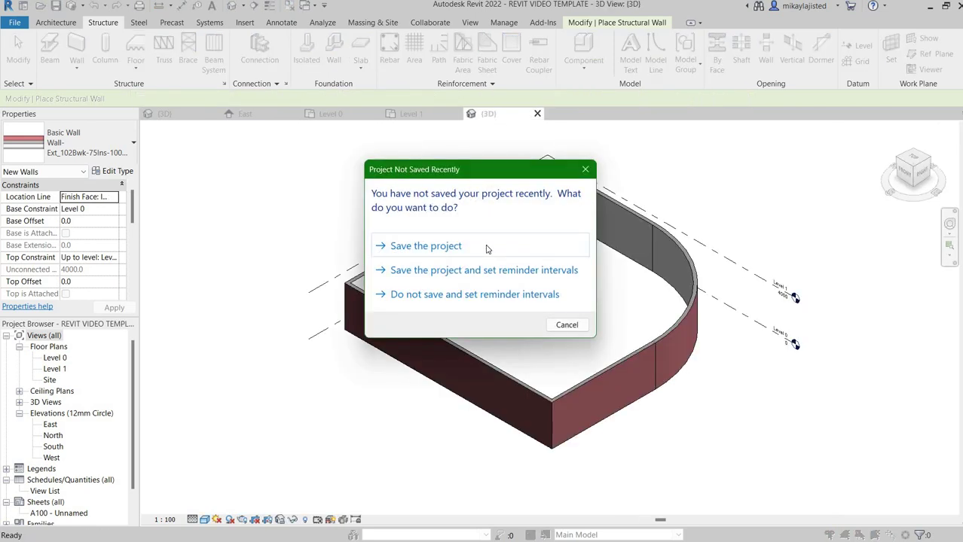
pyautogui.click(426, 246)
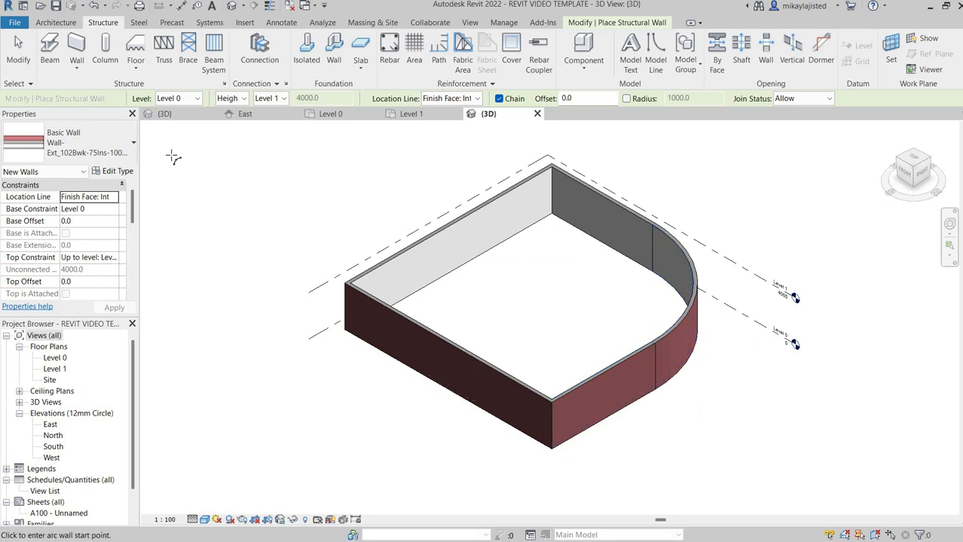
pyautogui.click(167, 114)
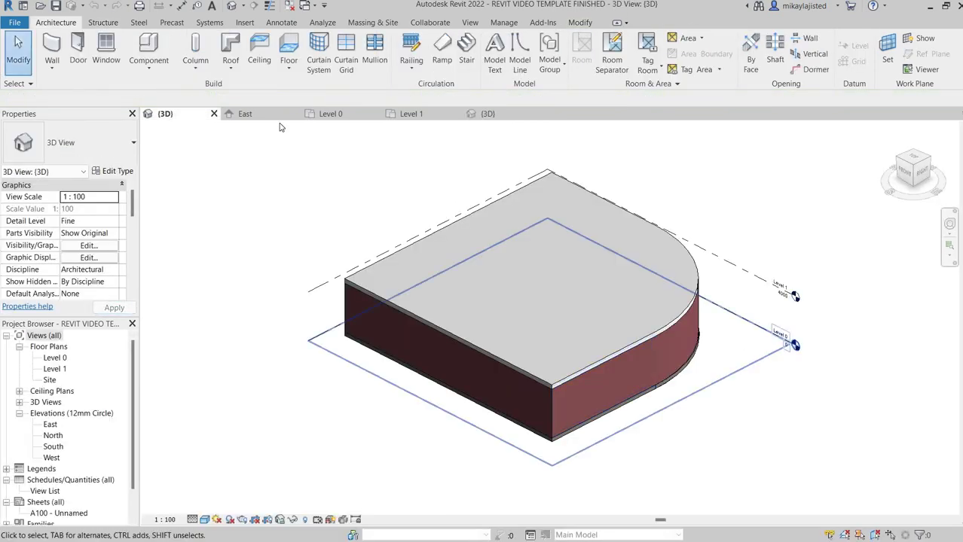
# Step: Create a Standard foundation slab on Level 0 bounded by the outer faces of all five walls, and check it in 3D
pyautogui.click(328, 115)
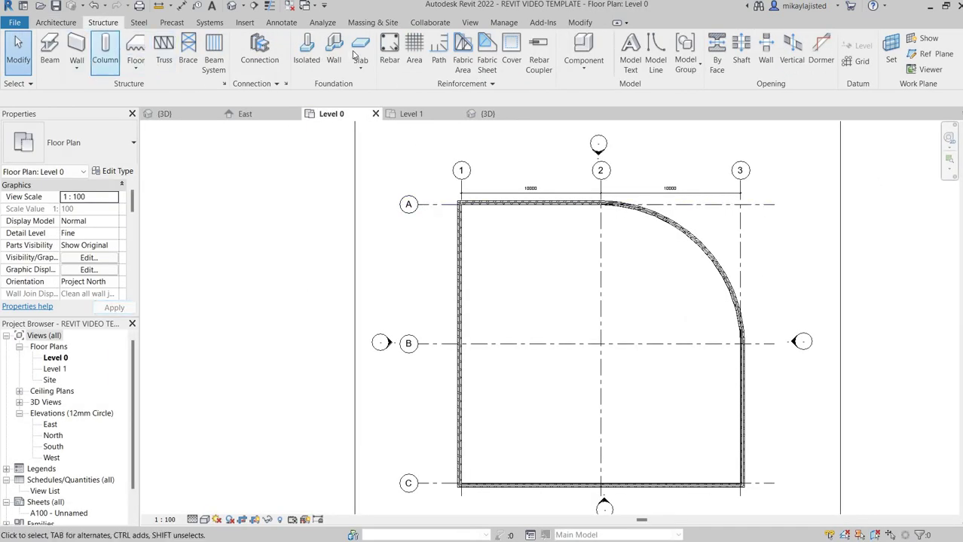
pyautogui.click(358, 47)
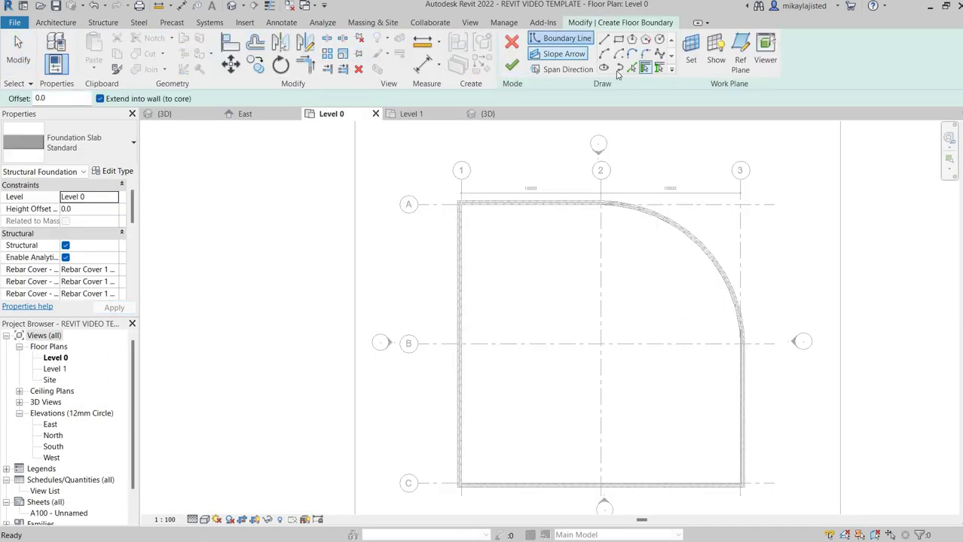
pyautogui.click(632, 68)
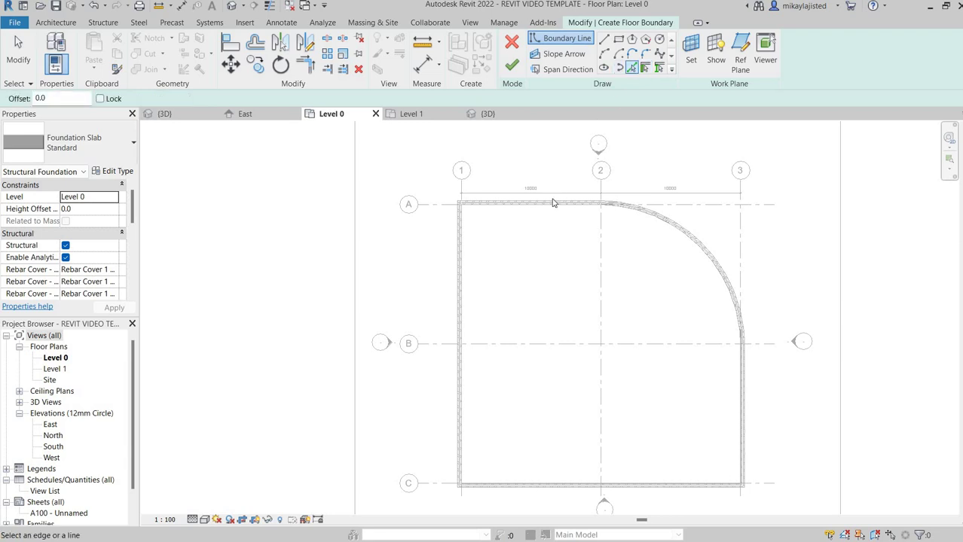
pyautogui.click(554, 202)
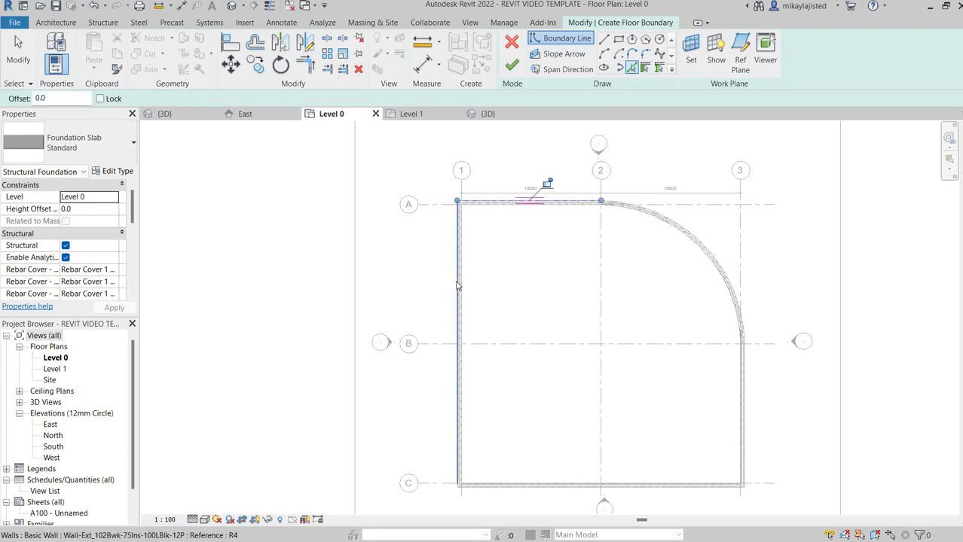
pyautogui.click(457, 327)
pyautogui.click(580, 490)
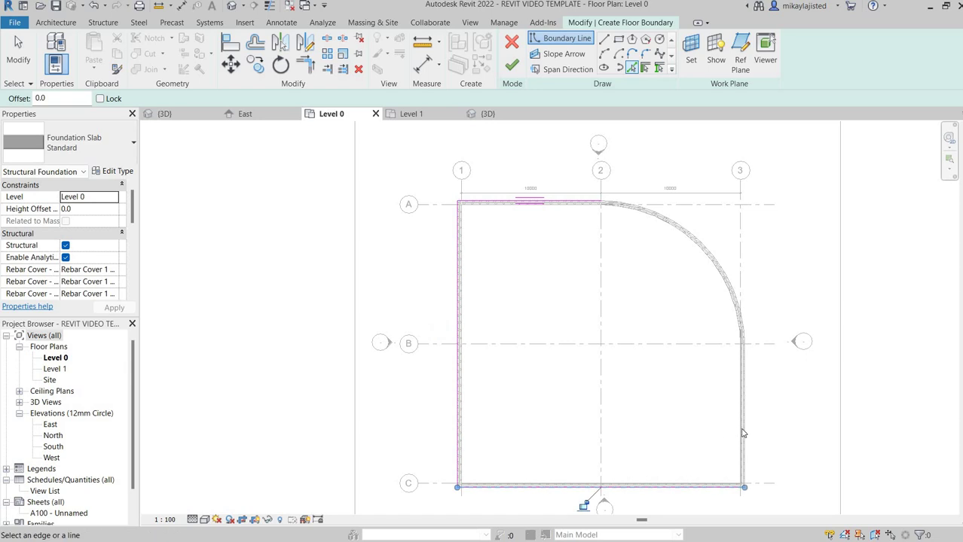
pyautogui.click(742, 433)
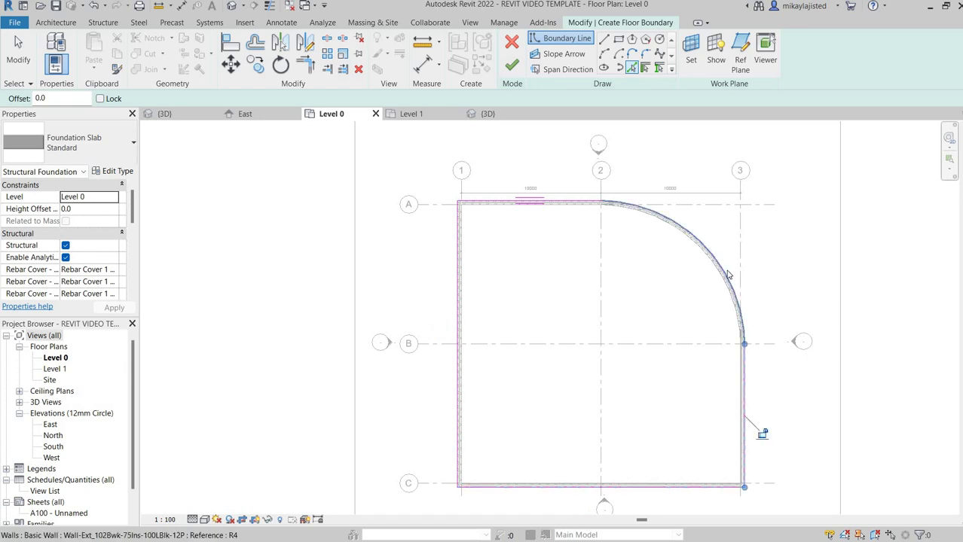
pyautogui.click(728, 274)
pyautogui.click(512, 64)
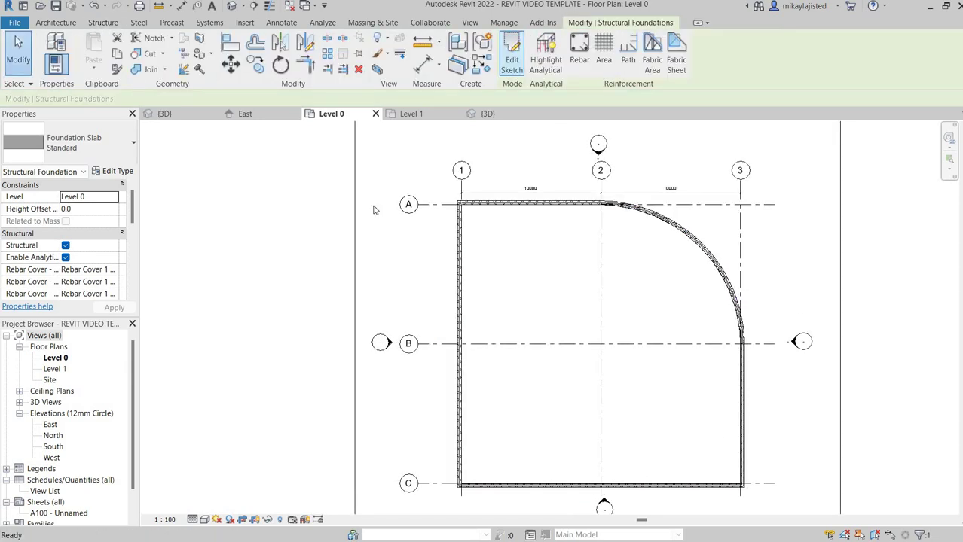
pyautogui.click(486, 114)
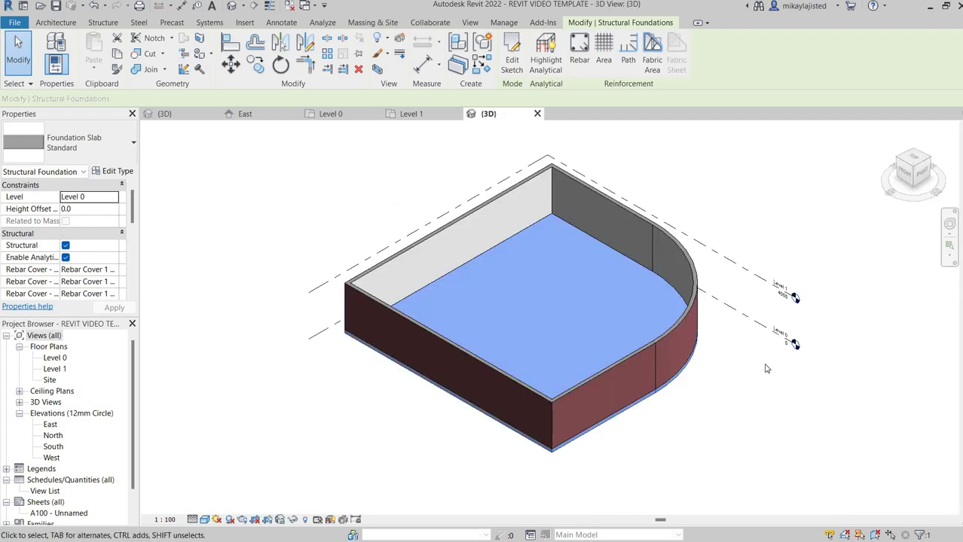
pyautogui.press('Escape')
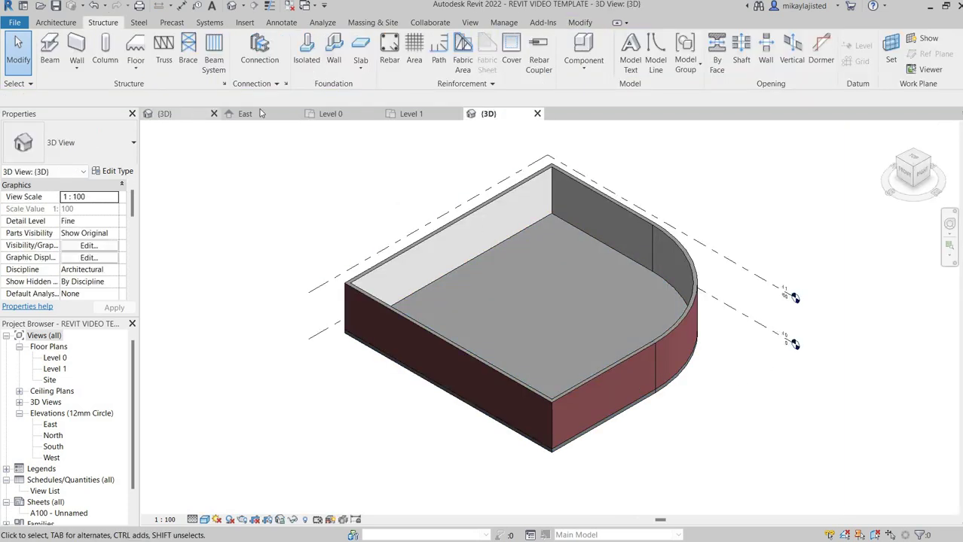
# Step: Bring up the Level 1 floor plan with the whole wall outline in view
pyautogui.click(329, 114)
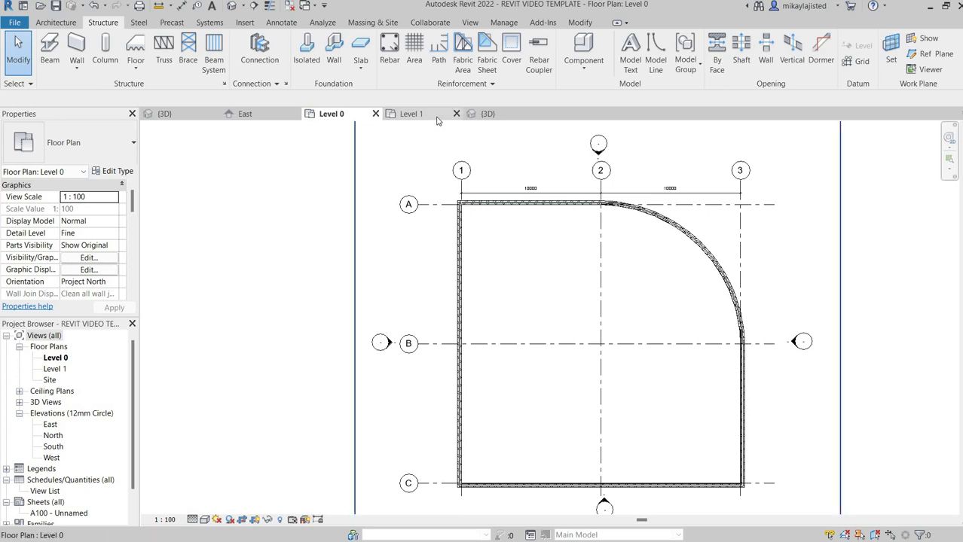
pyautogui.click(412, 113)
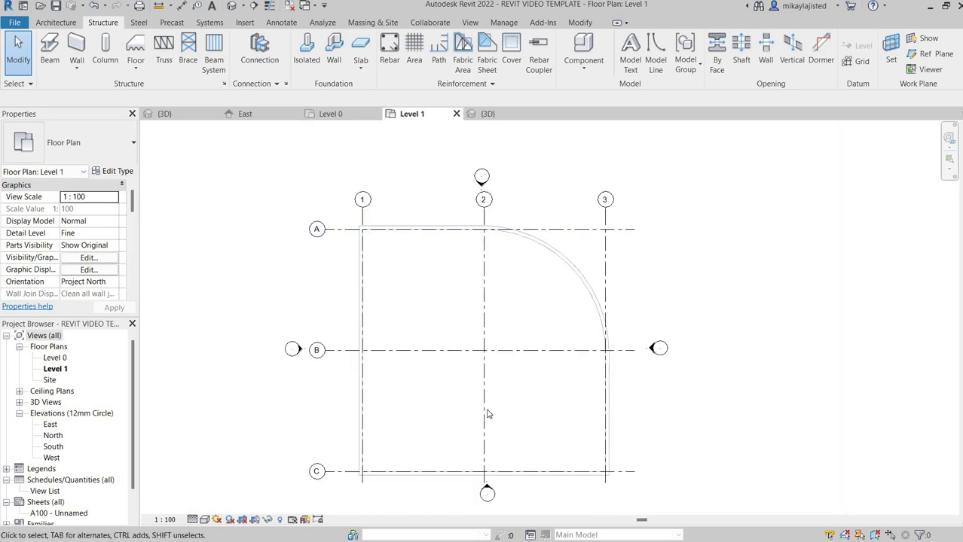
pyautogui.scroll(1, 473, 411)
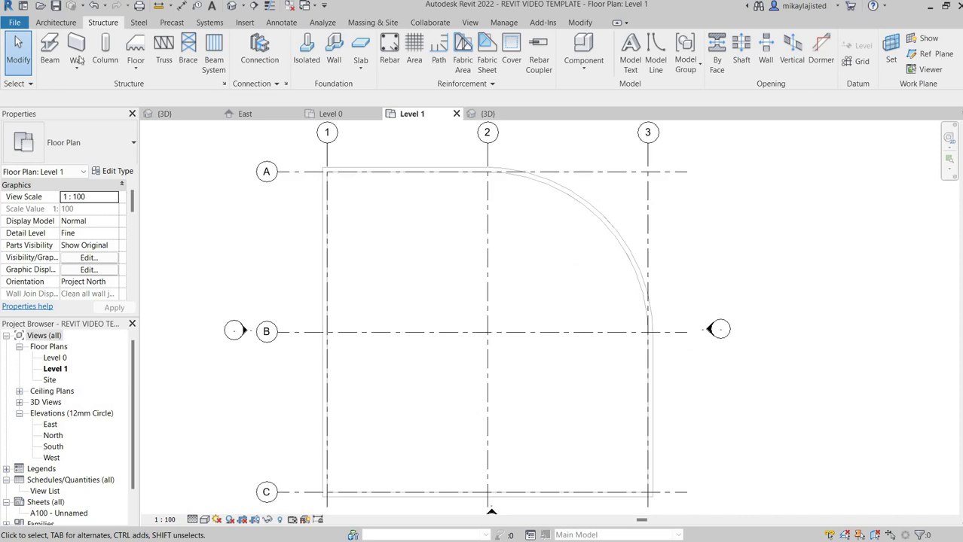
# Step: Try to sketch a footprint roof on Level 1 along the outer faces of all five walls, with slope-defining edges
pyautogui.click(56, 23)
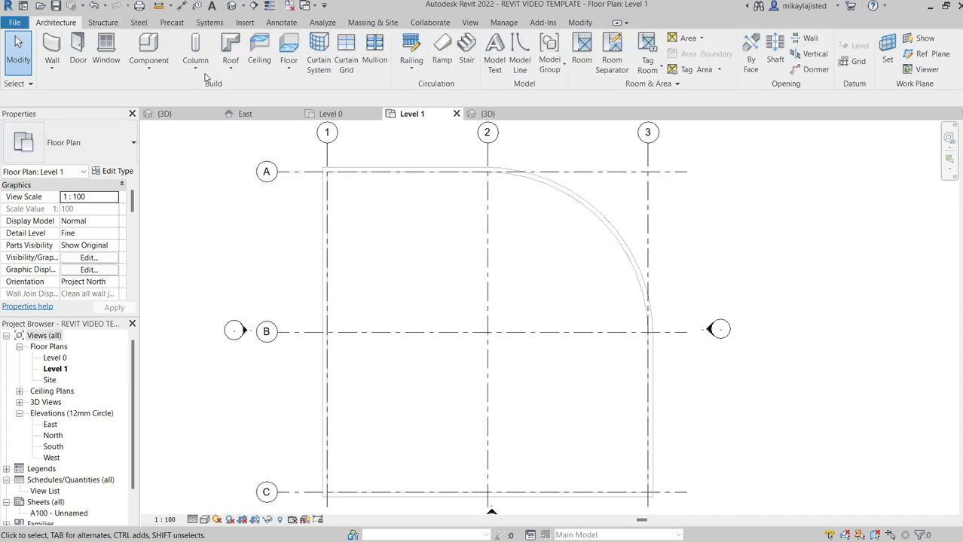
pyautogui.click(230, 68)
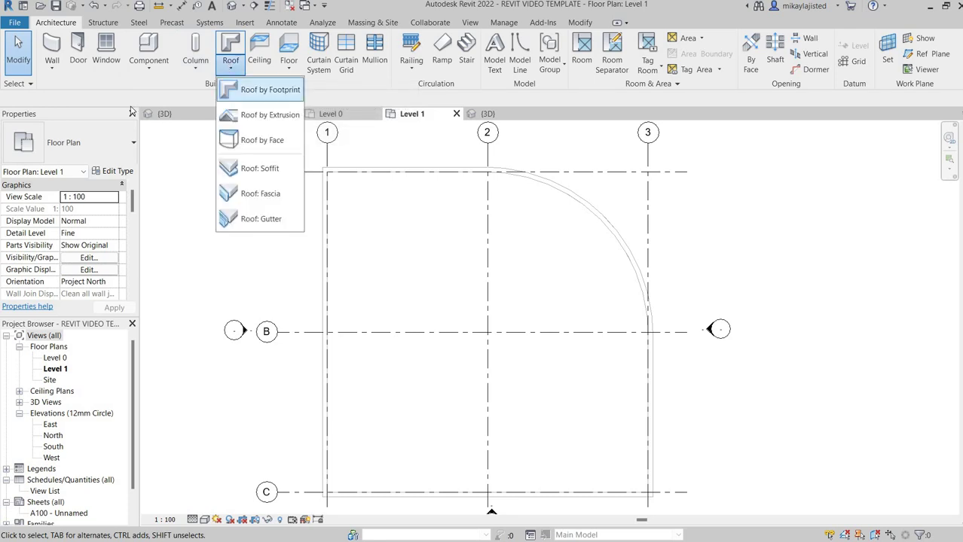
pyautogui.press('Return')
pyautogui.click(9, 98)
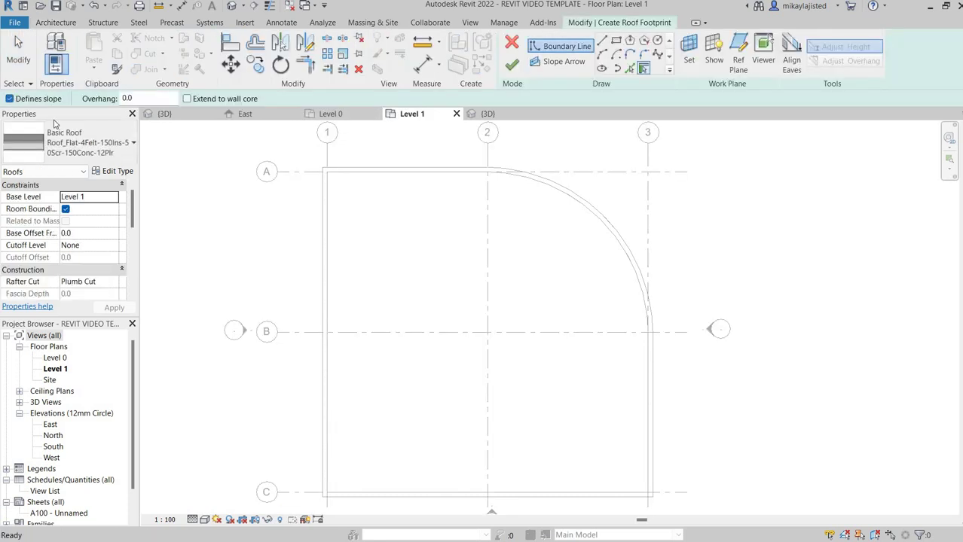
pyautogui.click(628, 69)
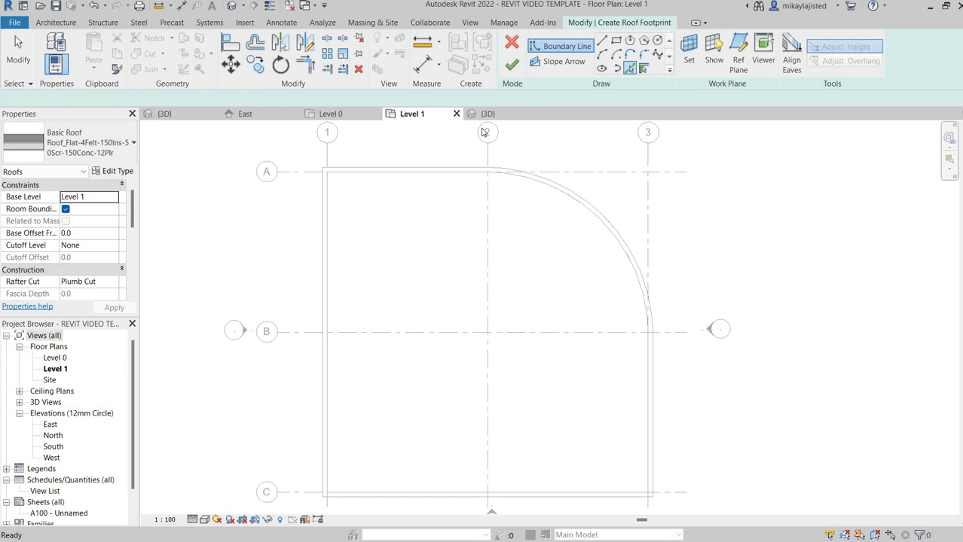
pyautogui.click(458, 169)
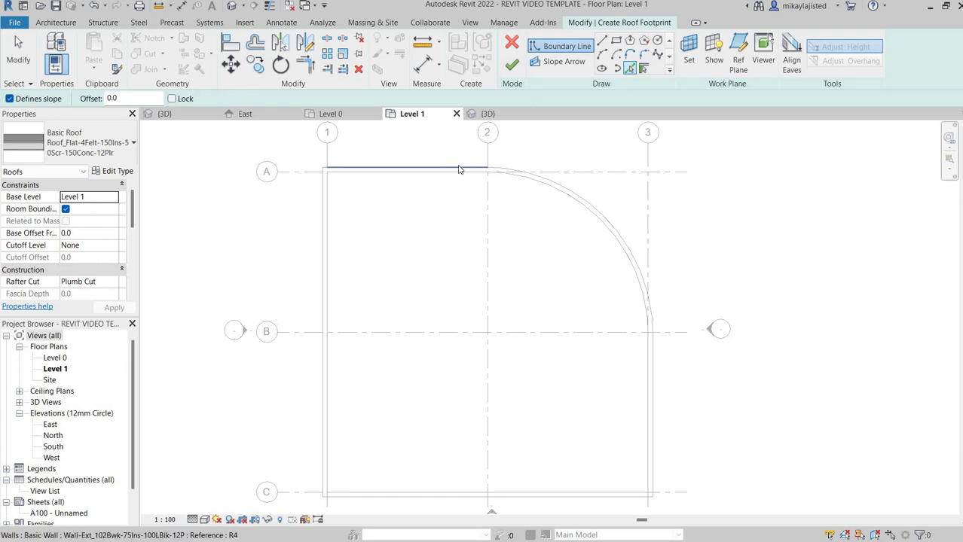
pyautogui.click(324, 218)
pyautogui.click(463, 499)
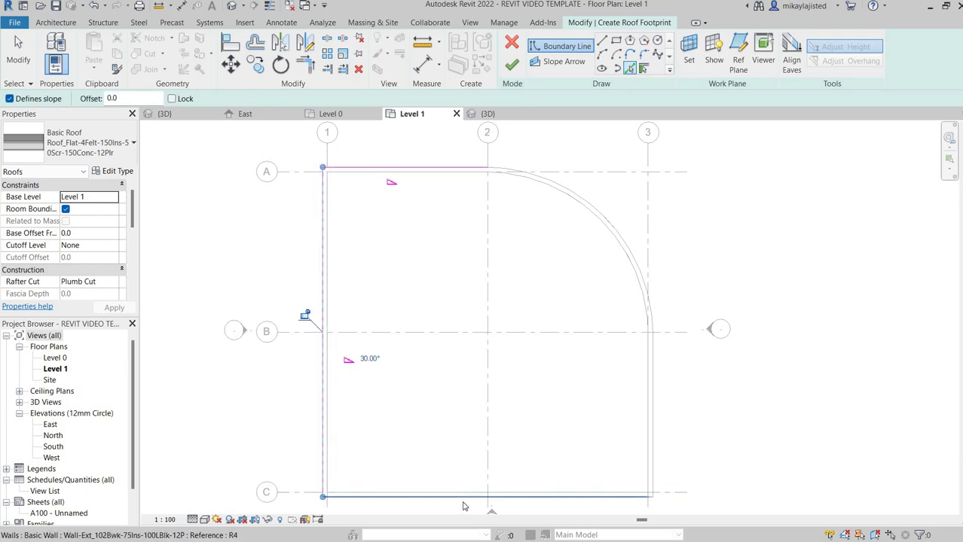
pyautogui.click(653, 446)
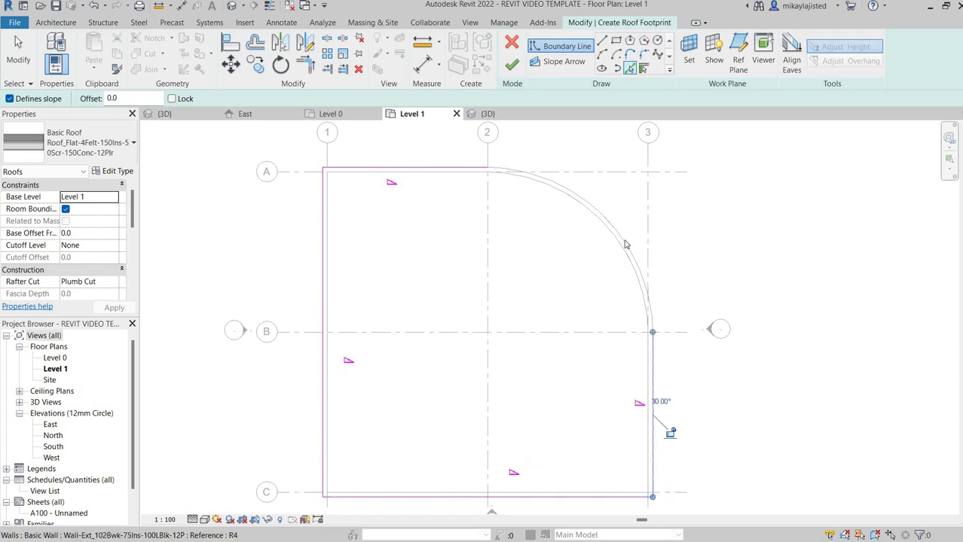
pyautogui.click(622, 242)
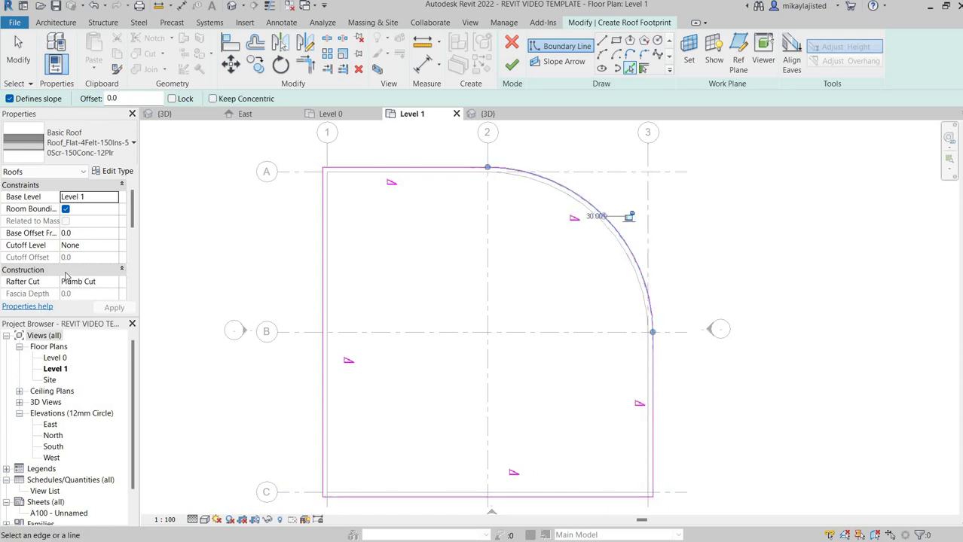
# Step: Try to finish the footprint roof with the curved edge's slope set to 0°, and delete that roof
pyautogui.scroll(-3, 76, 271)
pyautogui.click(87, 247)
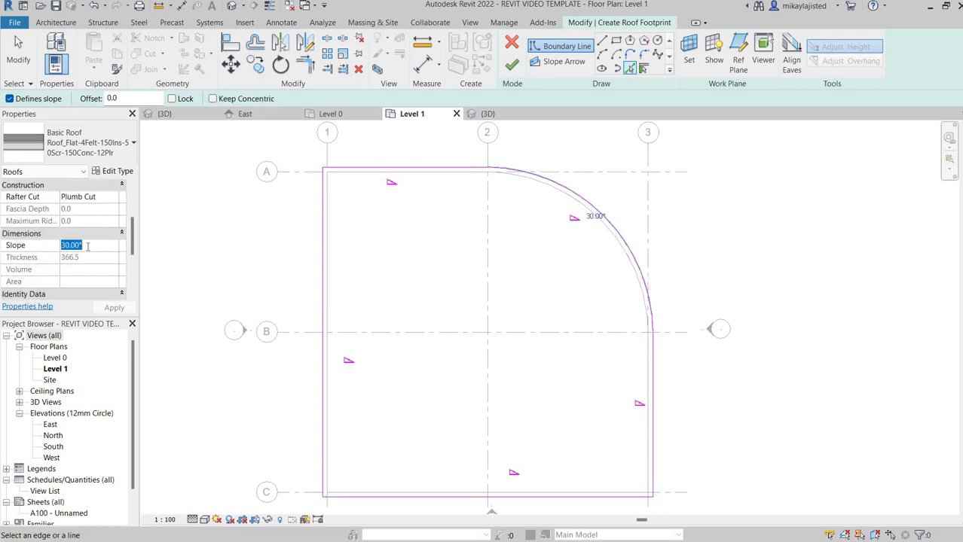
pyautogui.write('0')
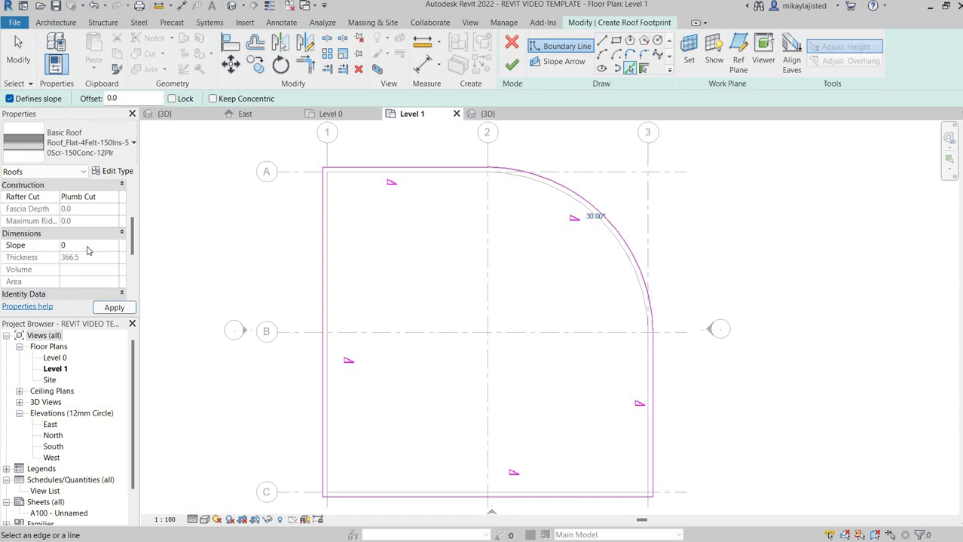
pyautogui.press('Return')
pyautogui.click(115, 309)
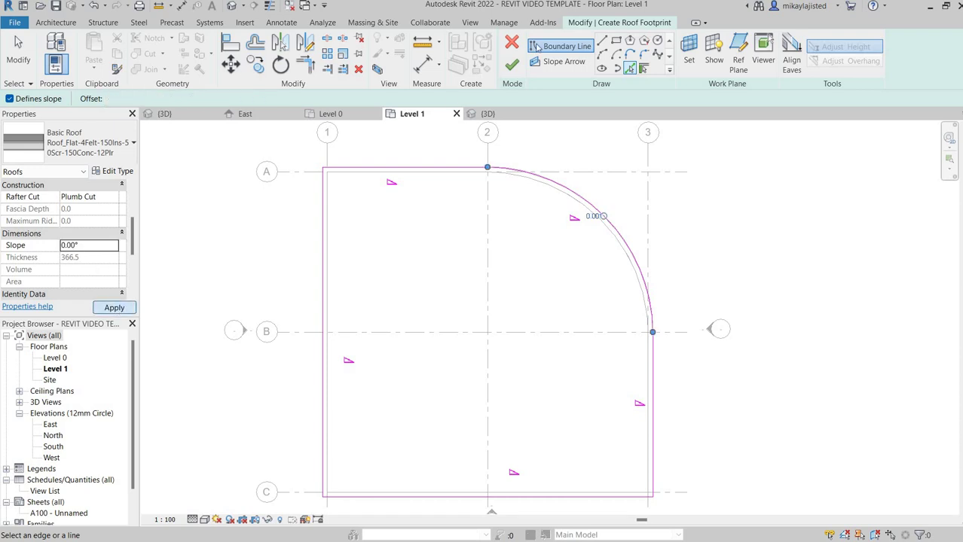
pyautogui.click(511, 64)
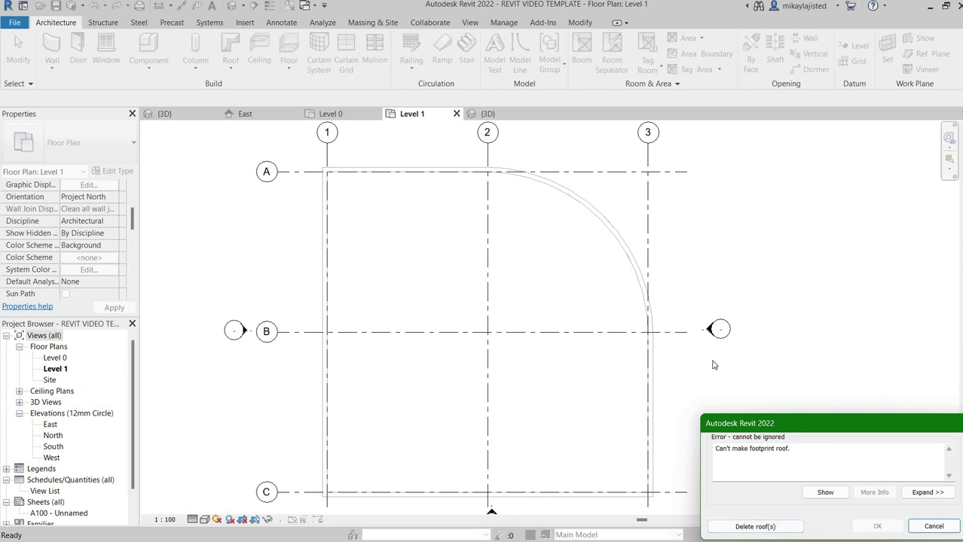
pyautogui.click(755, 527)
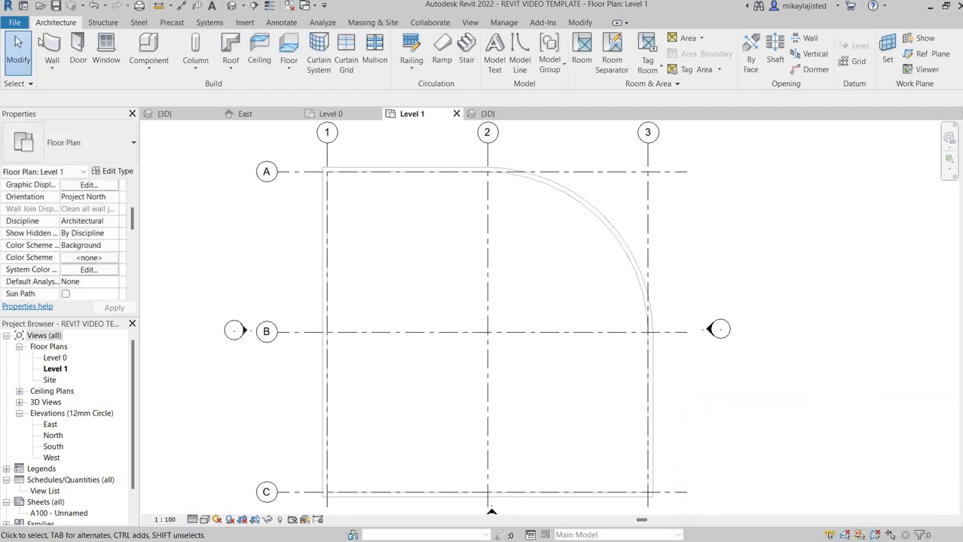
# Step: Create a flat footprint roof on Level 1 with Defines slope off, bounded by the outer faces of all five walls
pyautogui.click(202, 64)
pyautogui.click(231, 67)
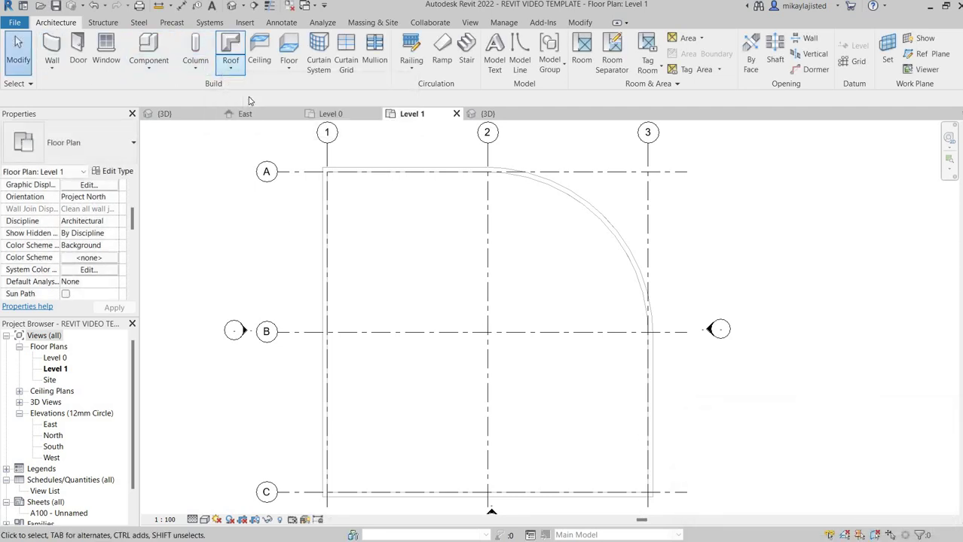
pyautogui.click(249, 91)
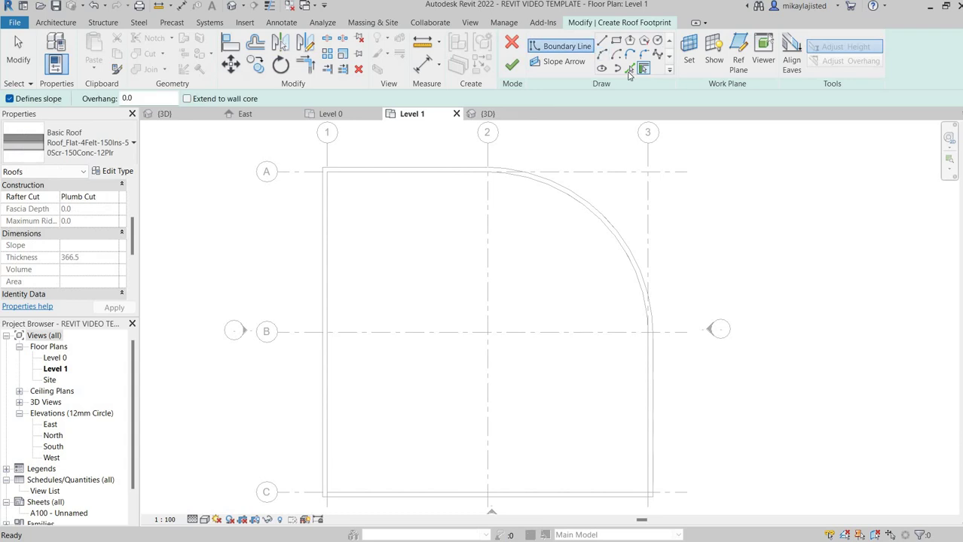
pyautogui.click(629, 68)
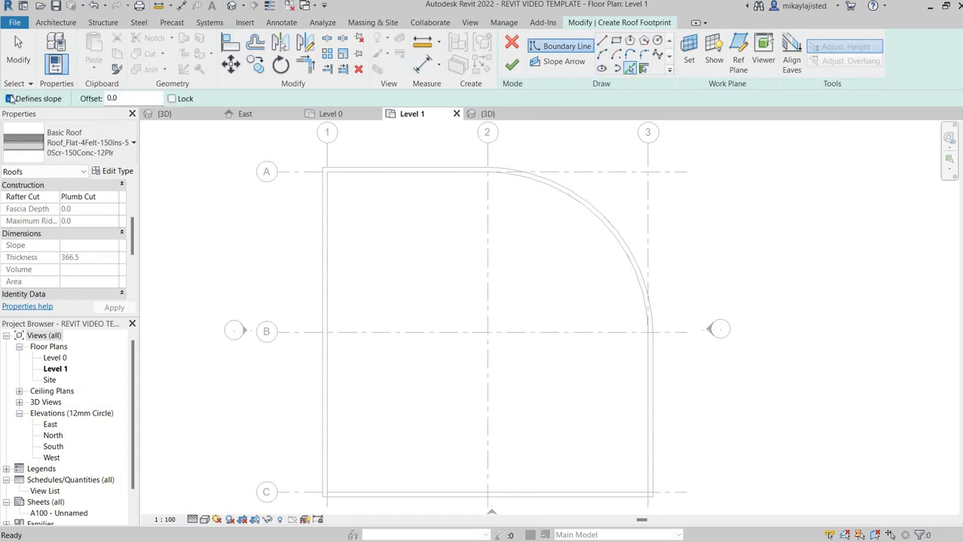
pyautogui.click(9, 99)
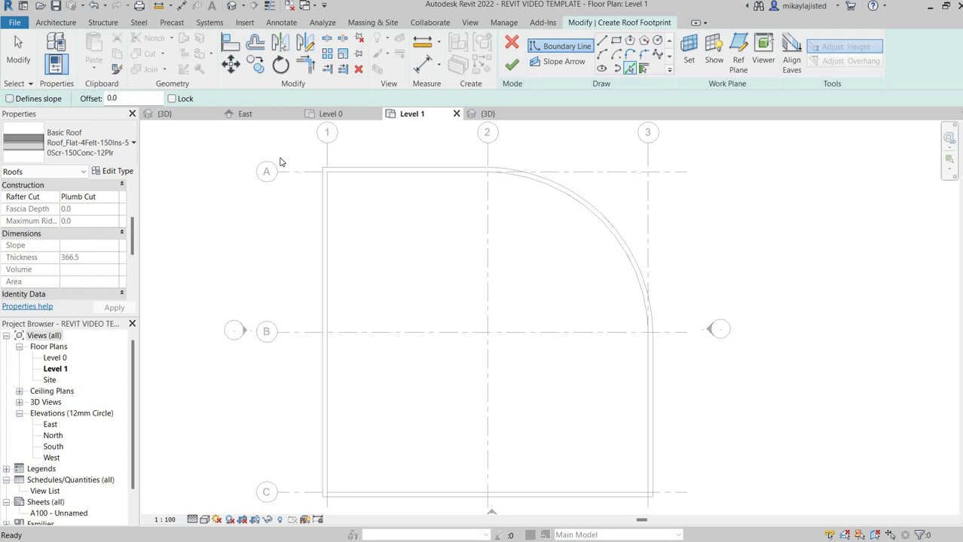
pyautogui.click(370, 171)
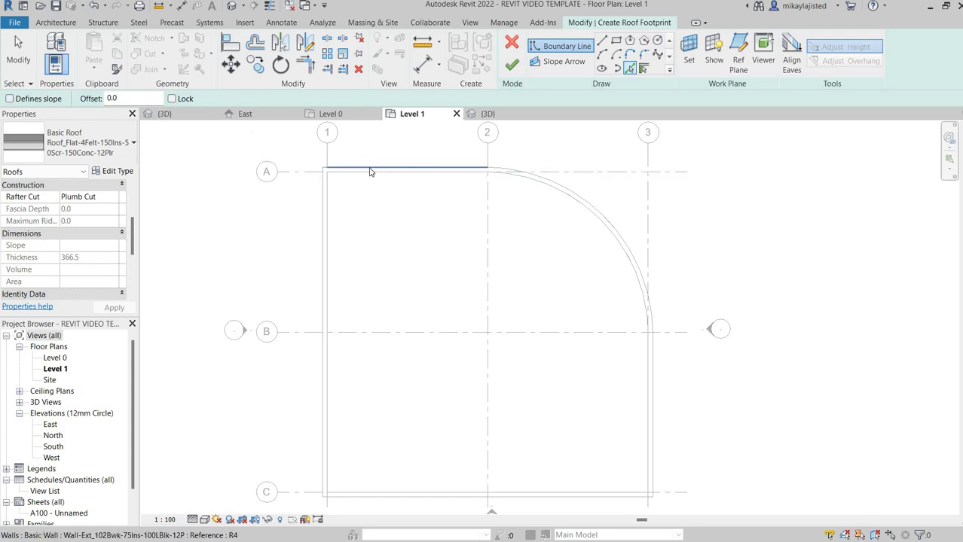
pyautogui.click(321, 223)
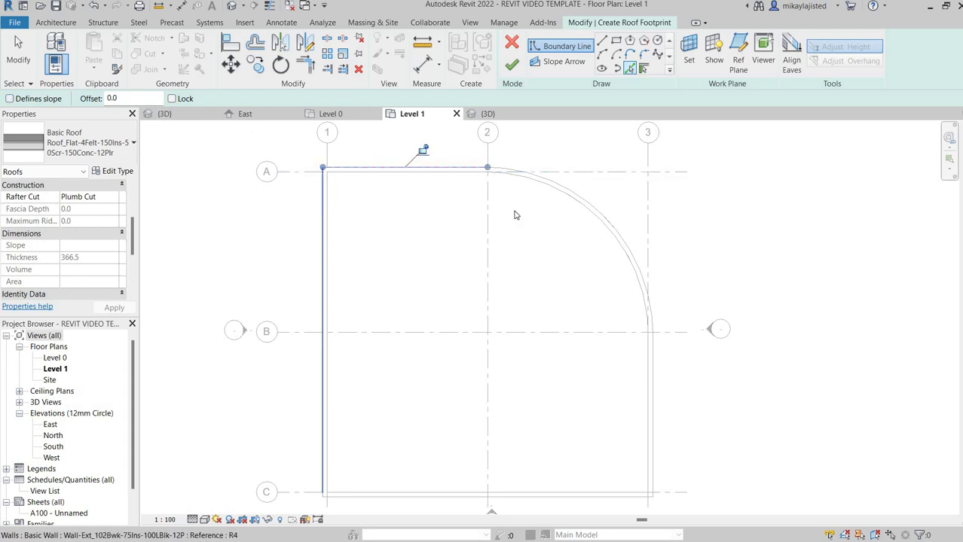
pyautogui.click(598, 208)
pyautogui.click(660, 437)
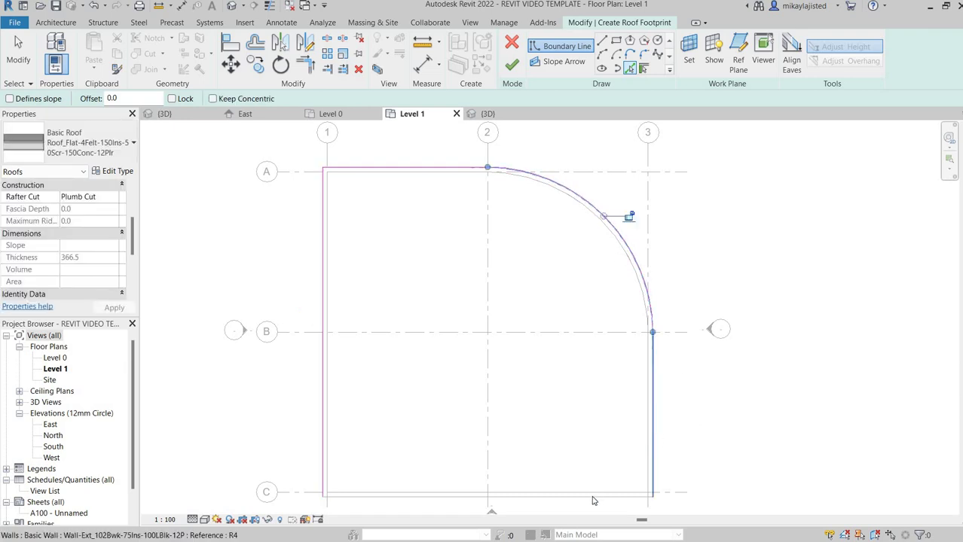
pyautogui.click(594, 498)
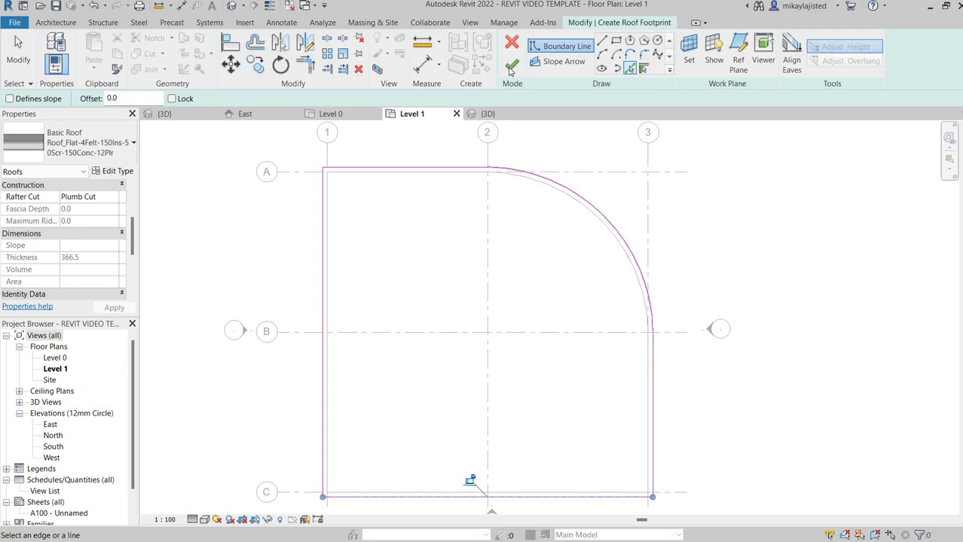
pyautogui.click(511, 65)
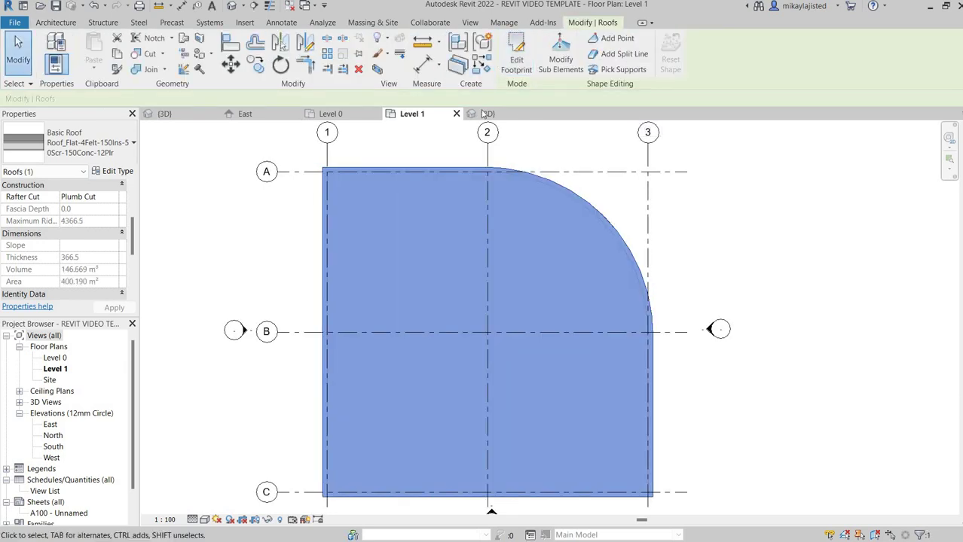
pyautogui.click(723, 220)
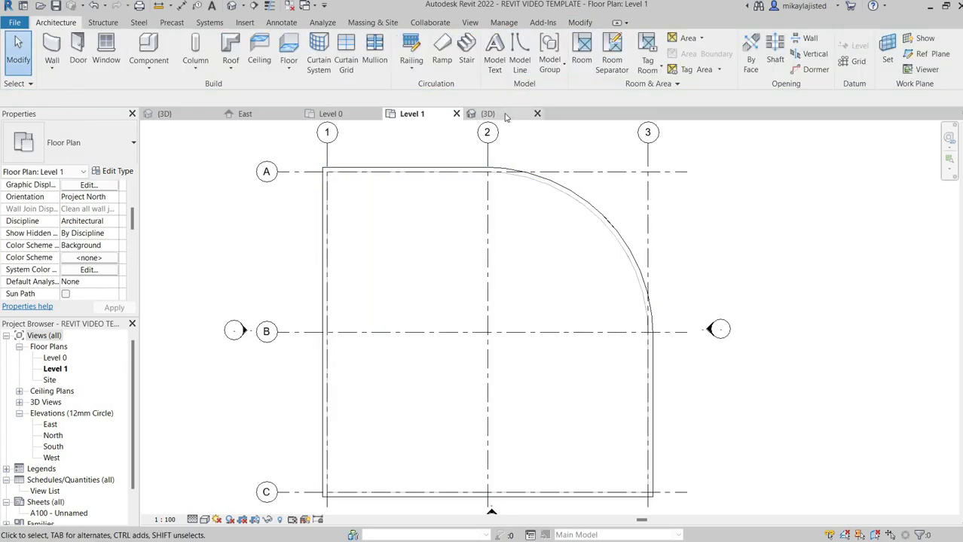
# Step: Check the new roof in 3D and compare it with the finished model
pyautogui.hotkey('ctrl', 'Tab')
pyautogui.click(162, 114)
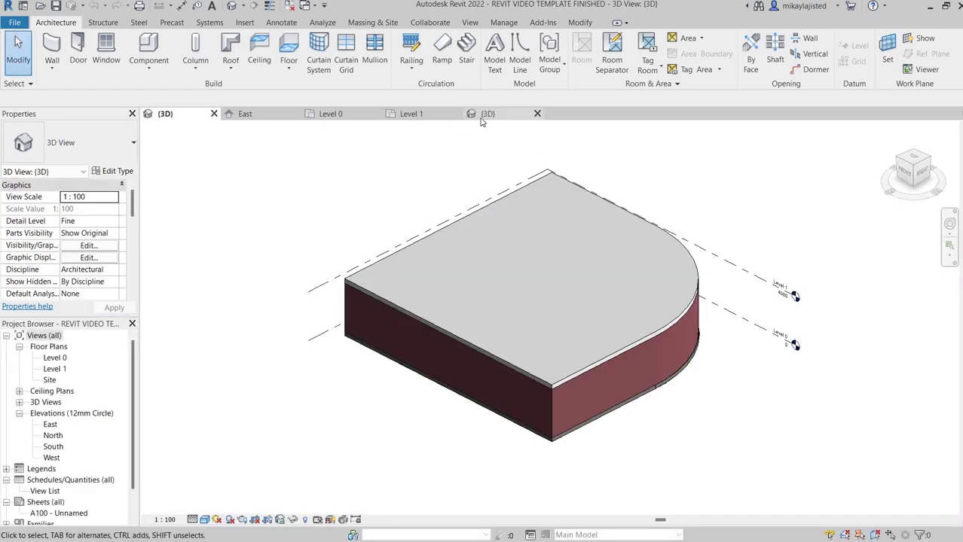
pyautogui.click(482, 118)
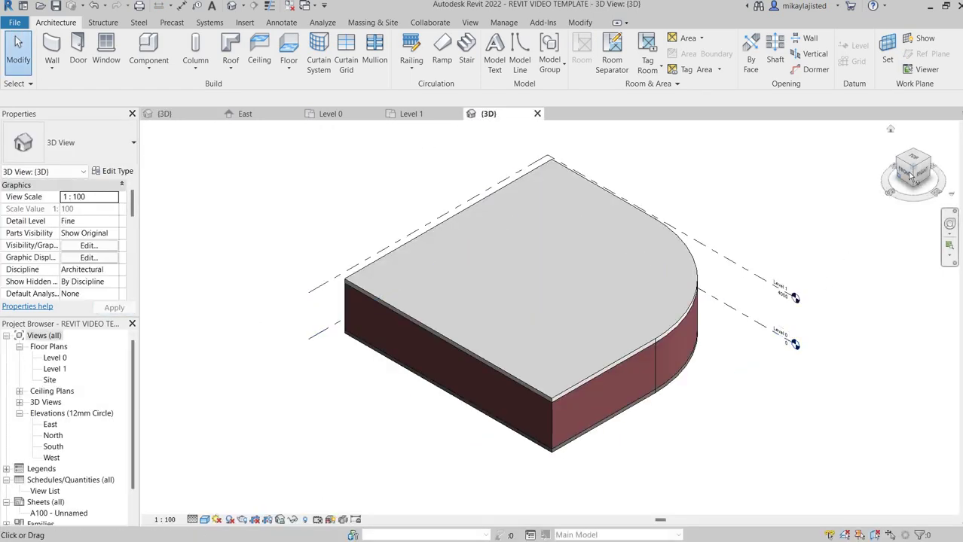
pyautogui.moveTo(918, 183); pyautogui.dragTo(886, 179)
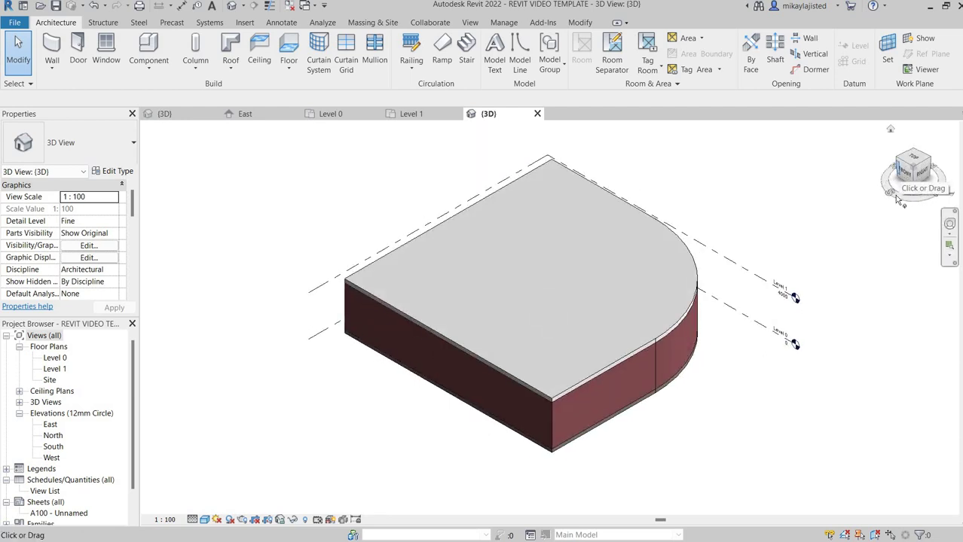